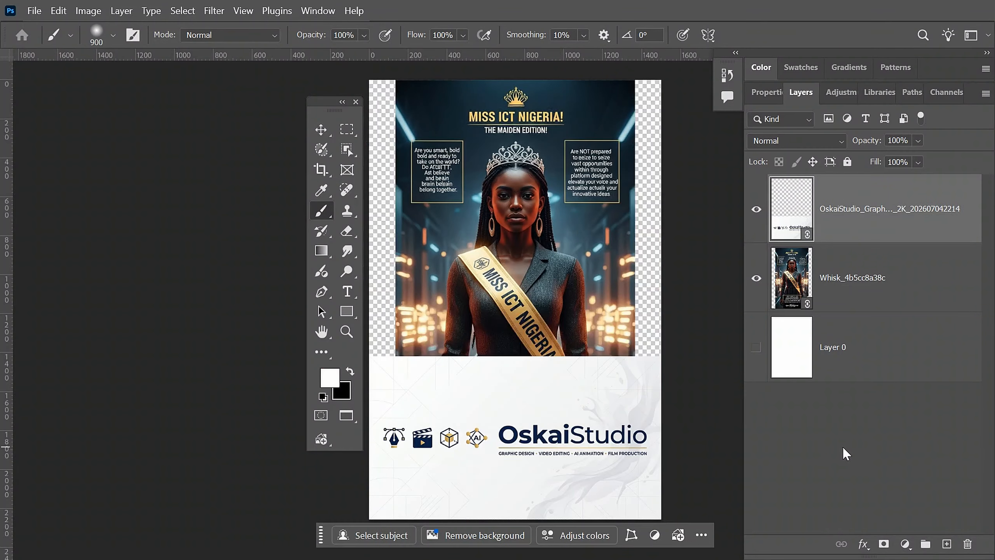
Step: Undo the earlier edits and image placements back to the document's single Layer 0
{"action": "key", "text": "ctrl+z"}
{"action": "key", "text": "ctrl+z"}
{"action": "key", "text": "ctrl+z"}
{"action": "key", "text": "ctrl+z"}
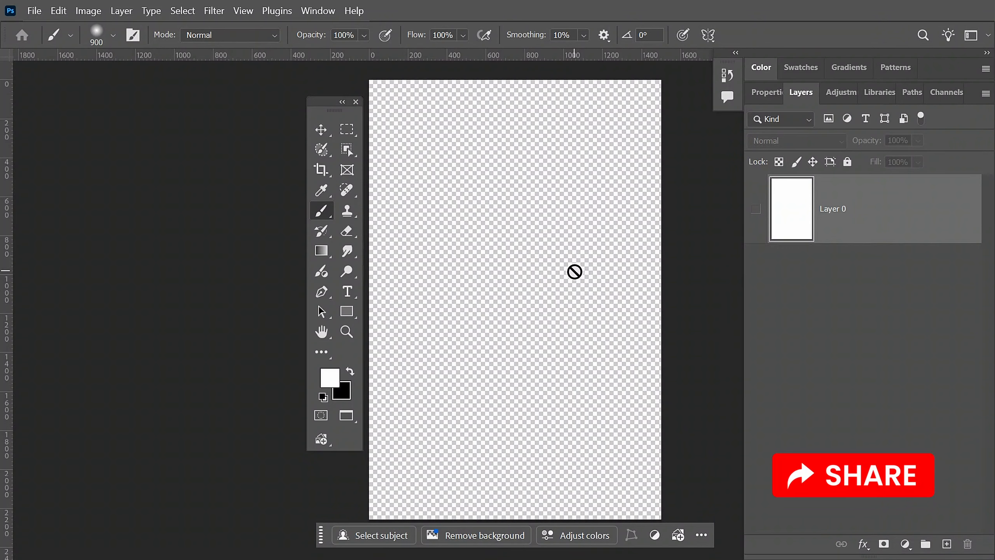
Step: Place the pageant poster image Whisk_4b5cc8a38c into the document as a linked file
{"action": "left_click", "coordinate": [322, 133]}
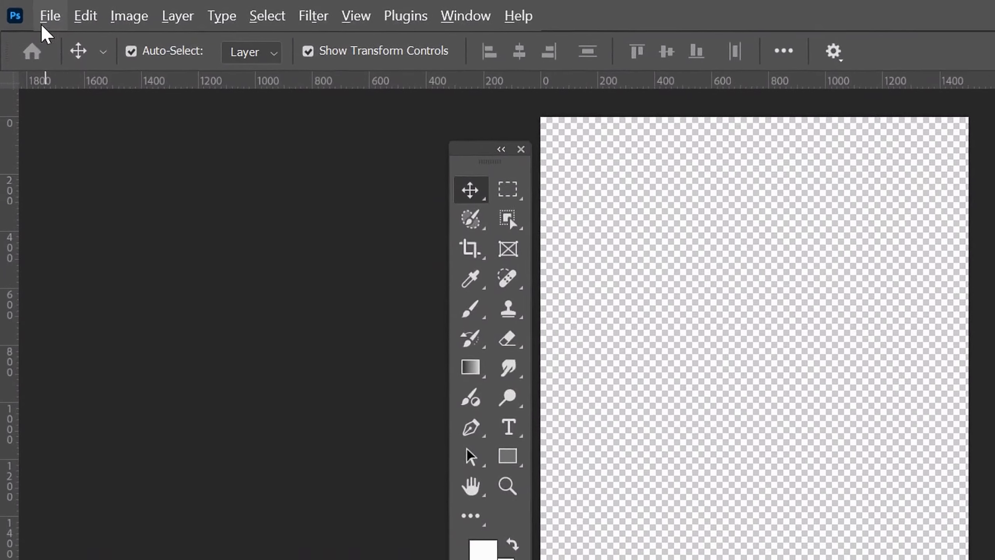
{"action": "left_click", "coordinate": [31, 13]}
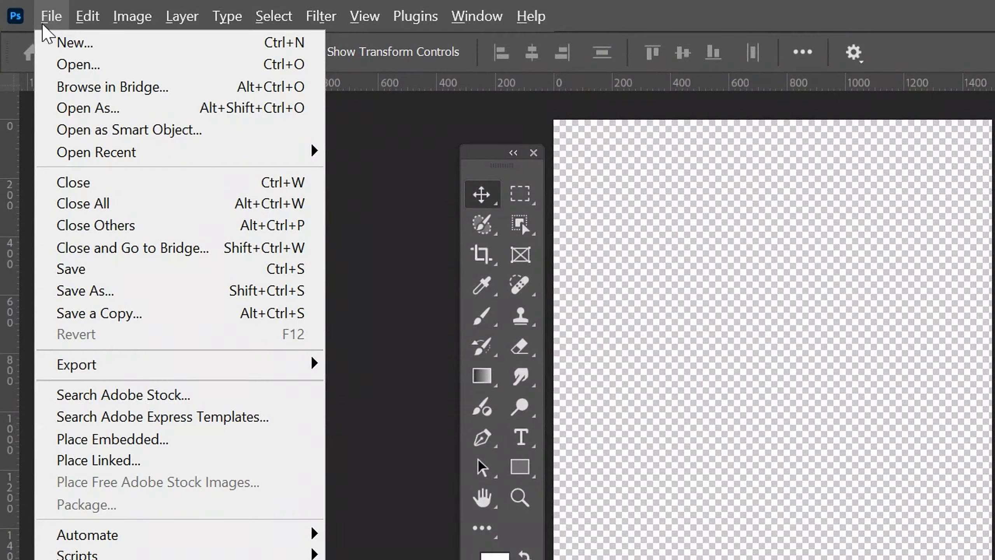
{"action": "left_click", "coordinate": [106, 461]}
{"action": "left_click", "coordinate": [213, 245]}
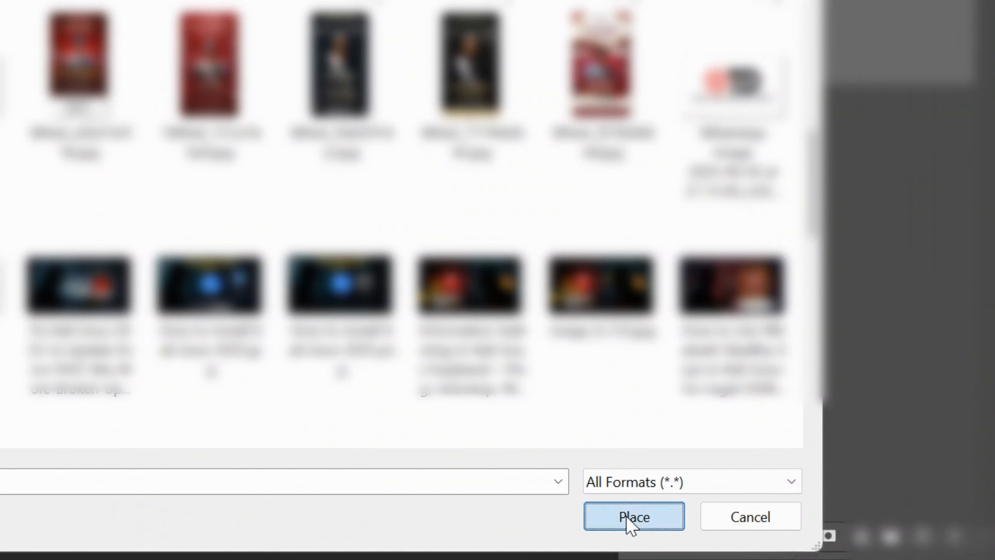
{"action": "left_click", "coordinate": [627, 517]}
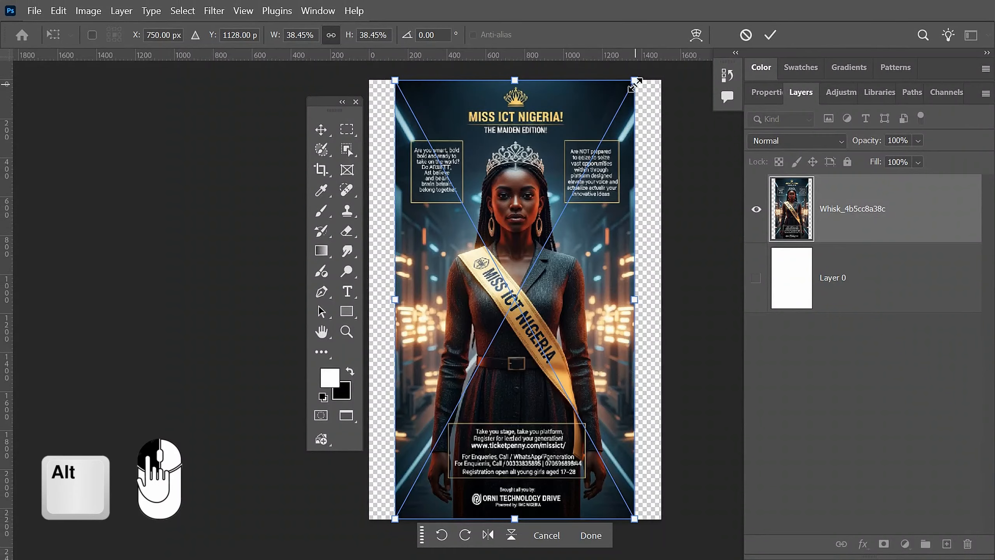
Step: Scale the placed poster proportionally to 47.28%, shift it down so it fills the canvas from its upper edge, and apply the transform
{"action": "mouse_move", "coordinate": [634, 82]}
{"action": "left_mouse_down"}
{"action": "mouse_move", "coordinate": [657, 84]}
{"action": "mouse_move", "coordinate": [646, 91]}
{"action": "left_mouse_up"}
{"action": "left_click_drag", "start_coordinate": [539, 225], "coordinate": [540, 277]}
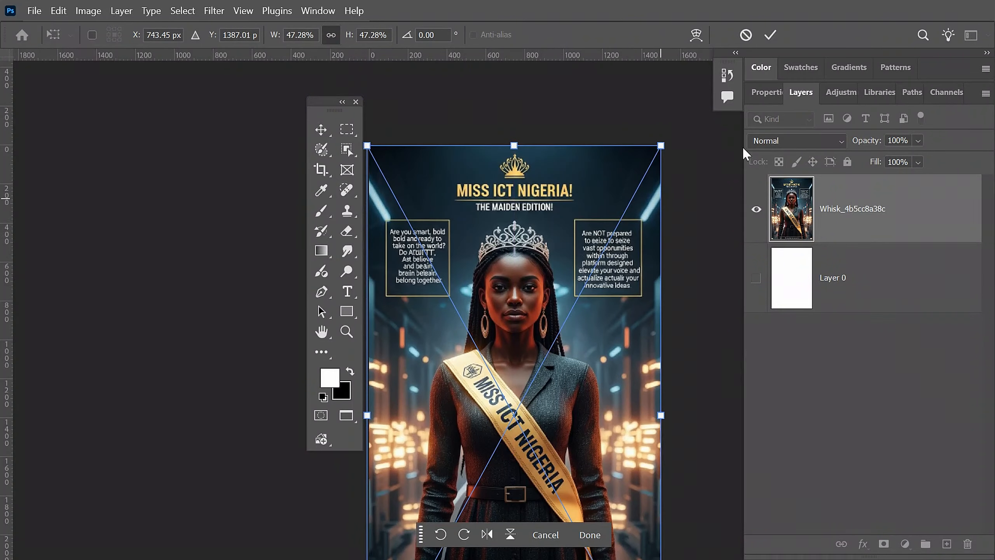
{"action": "left_click", "coordinate": [770, 36]}
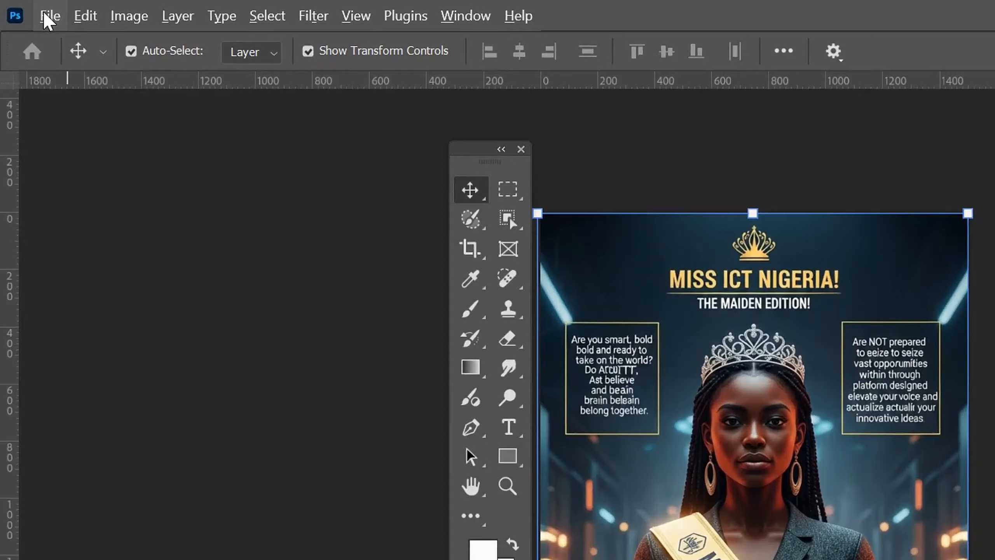
{"action": "left_click", "coordinate": [35, 10]}
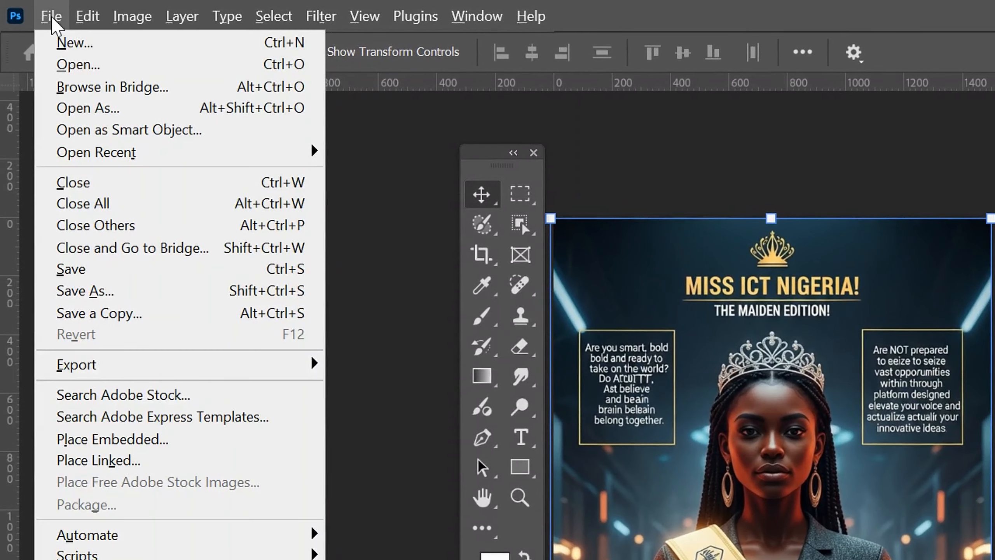
{"action": "left_click", "coordinate": [113, 468]}
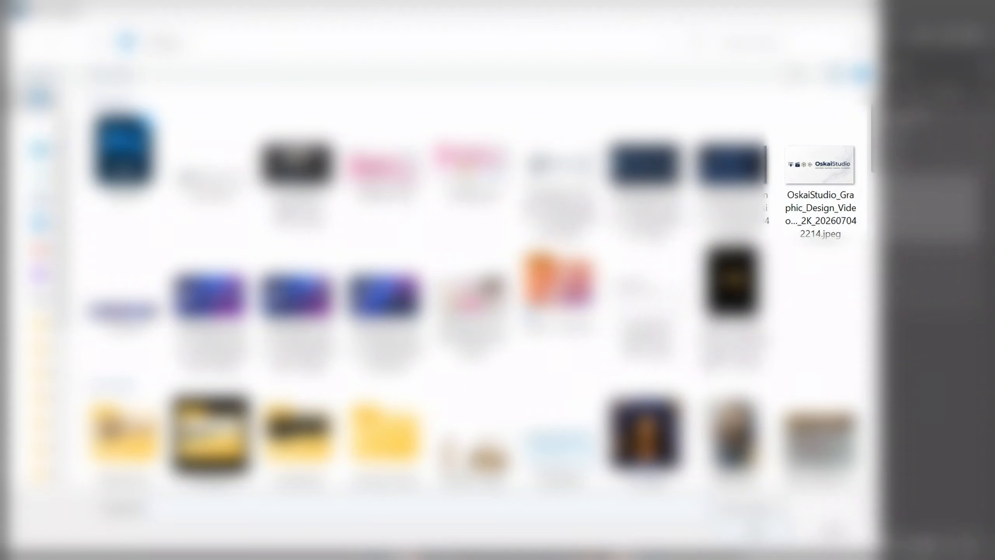
{"action": "left_click", "coordinate": [812, 171]}
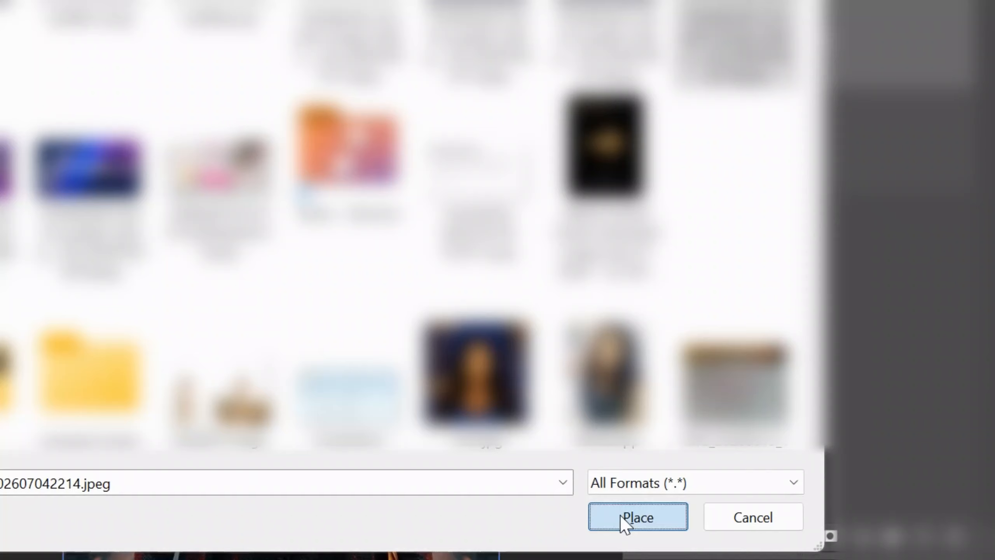
{"action": "left_click", "coordinate": [629, 522]}
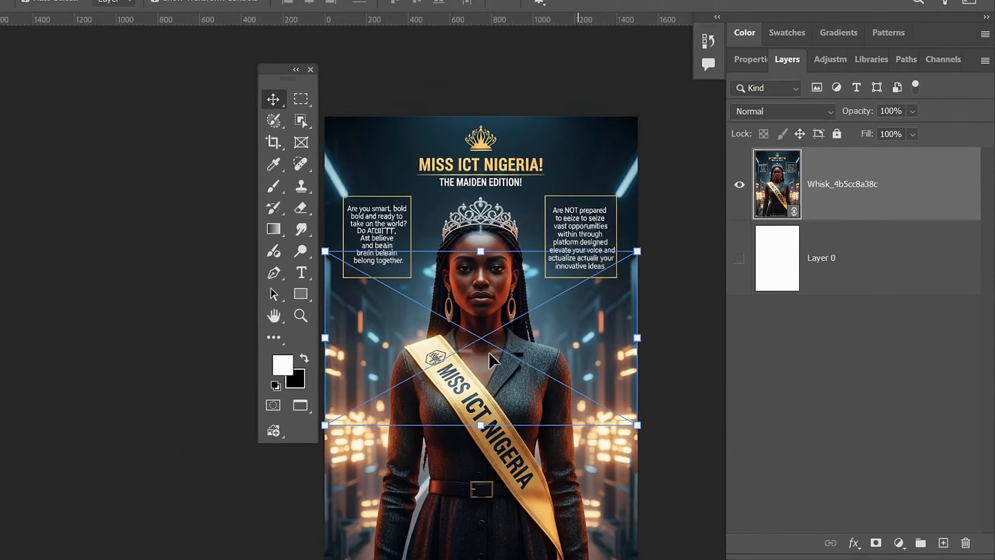
Step: Move the OskaiStudio image down to the lower edge of the canvas, at Y 1837.40 px, and apply the placement
{"action": "scroll", "coordinate": [533, 226], "scroll_direction": "down", "scroll_amount": 5}
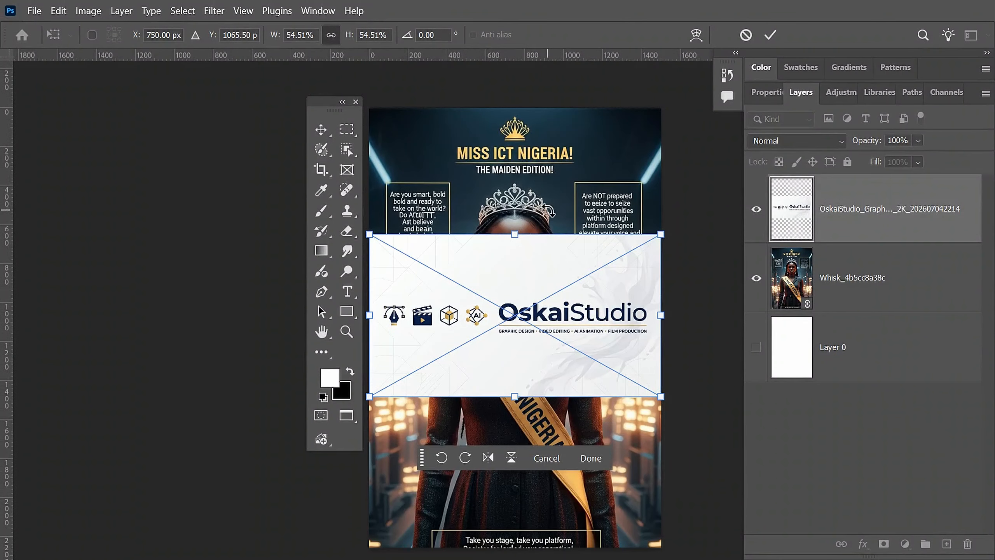
{"action": "left_click_drag", "start_coordinate": [516, 262], "coordinate": [519, 414]}
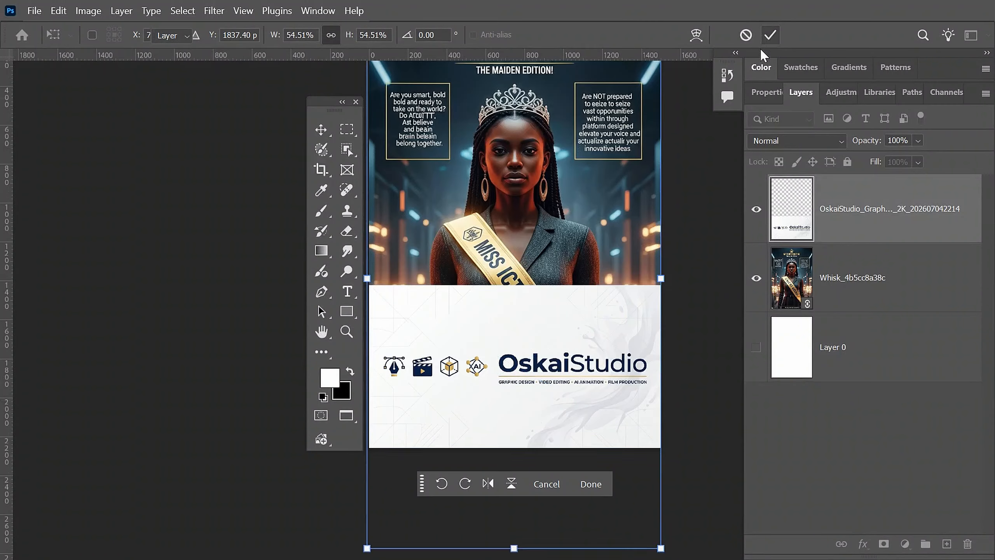
{"action": "left_click", "coordinate": [770, 35]}
{"action": "scroll", "coordinate": [682, 259], "scroll_direction": "up", "scroll_amount": 3}
{"action": "scroll", "coordinate": [682, 259], "scroll_direction": "up", "scroll_amount": 2}
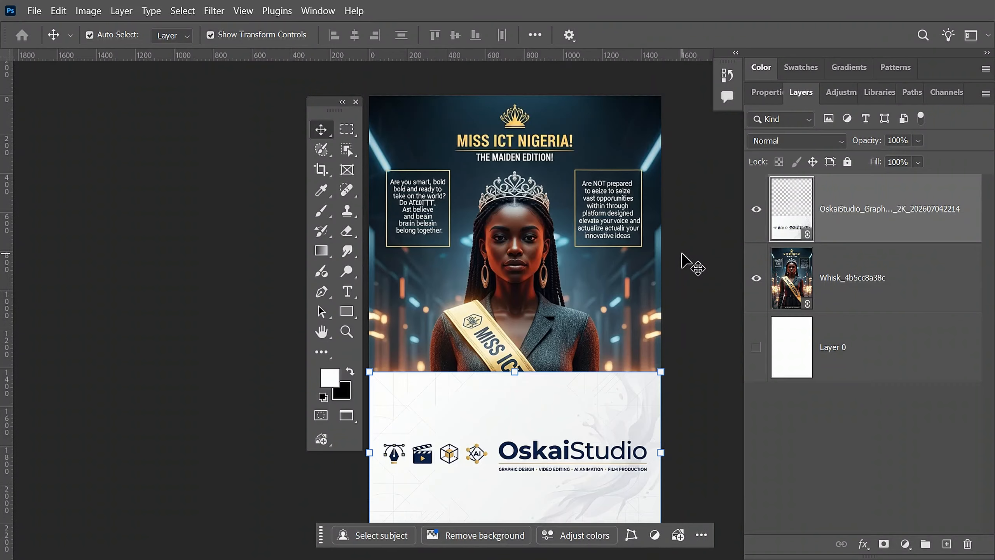
Step: Hide and show the OskaiStudio layer again to check it, and add a layer mask to it
{"action": "left_click", "coordinate": [479, 360]}
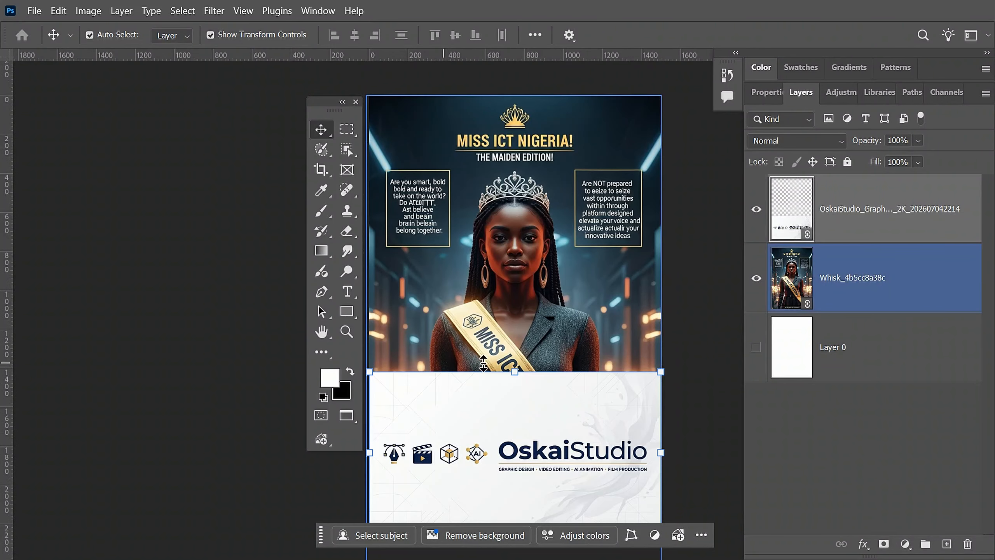
{"action": "left_click", "coordinate": [680, 380]}
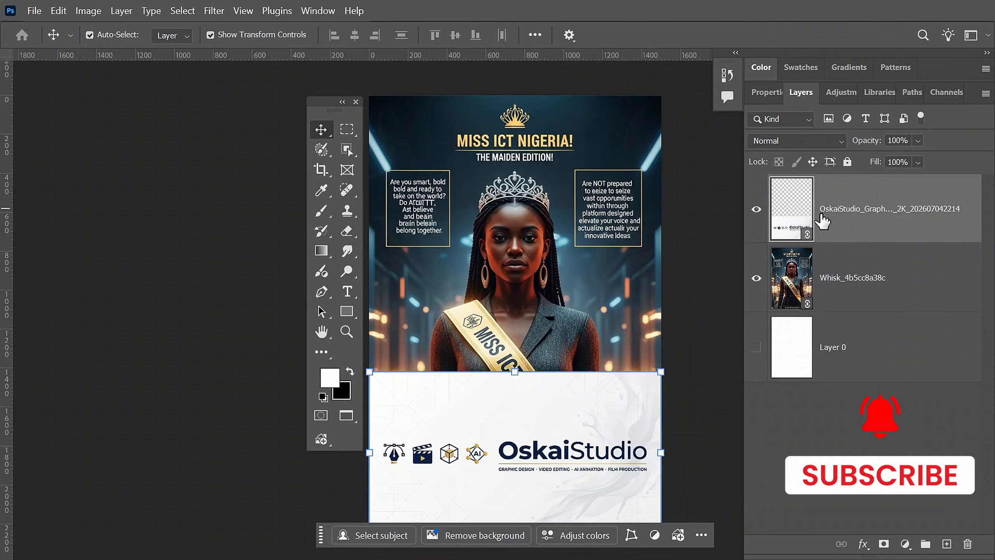
{"action": "left_click", "coordinate": [757, 209]}
{"action": "left_click", "coordinate": [757, 210]}
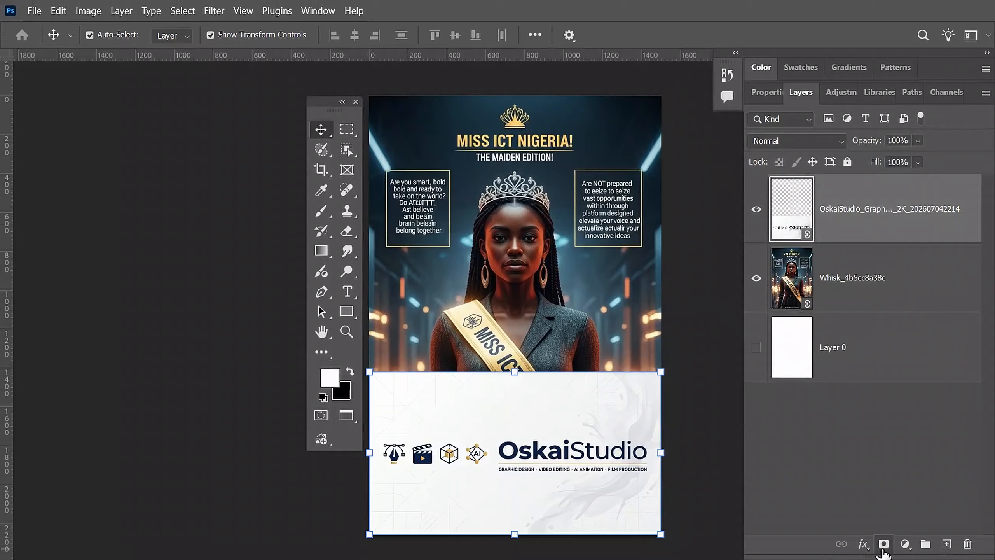
{"action": "left_click", "coordinate": [828, 537]}
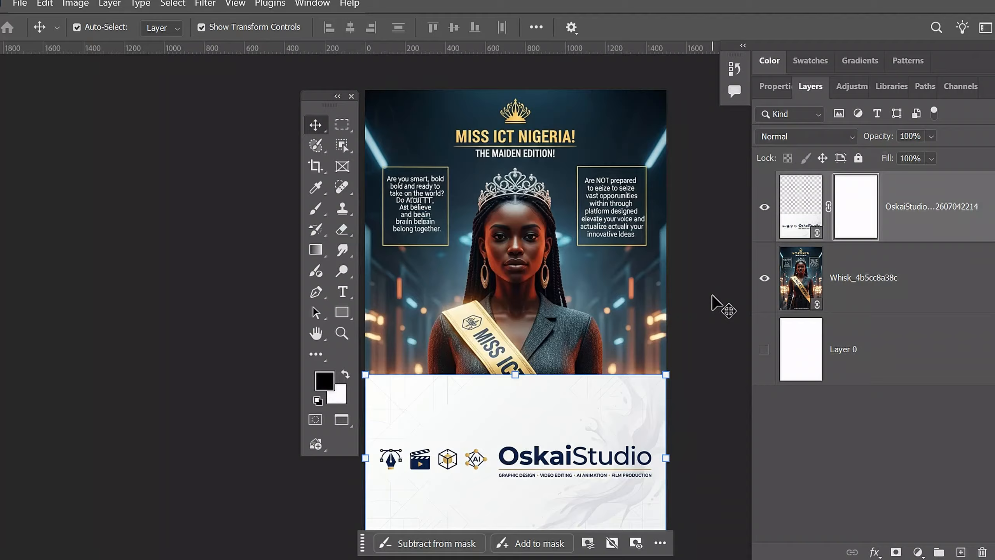
Step: Activate the Brush tool with 0% hardness and adjust its size, trying 4 px and 99 px before enlarging it up to 2165 px
{"action": "key", "text": "b"}
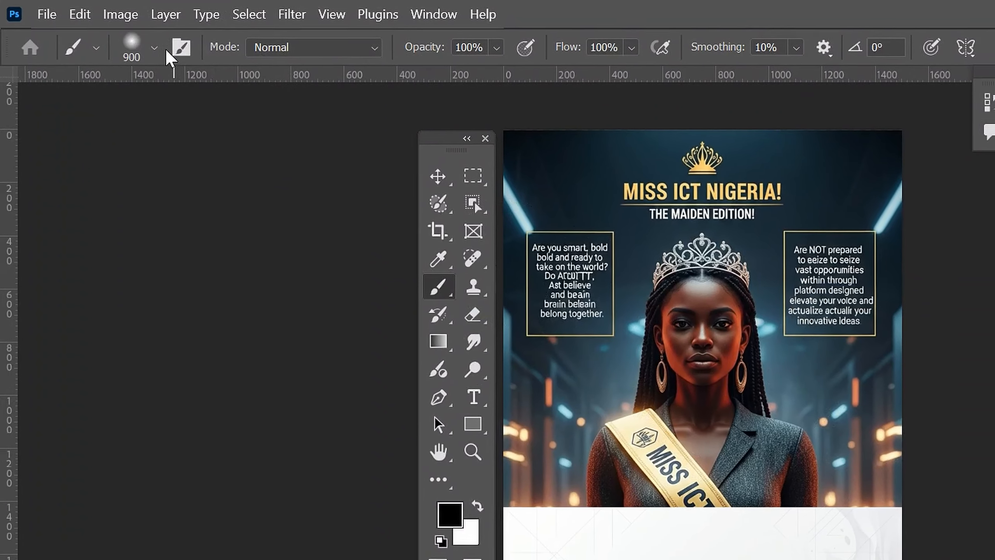
{"action": "left_click", "coordinate": [112, 35]}
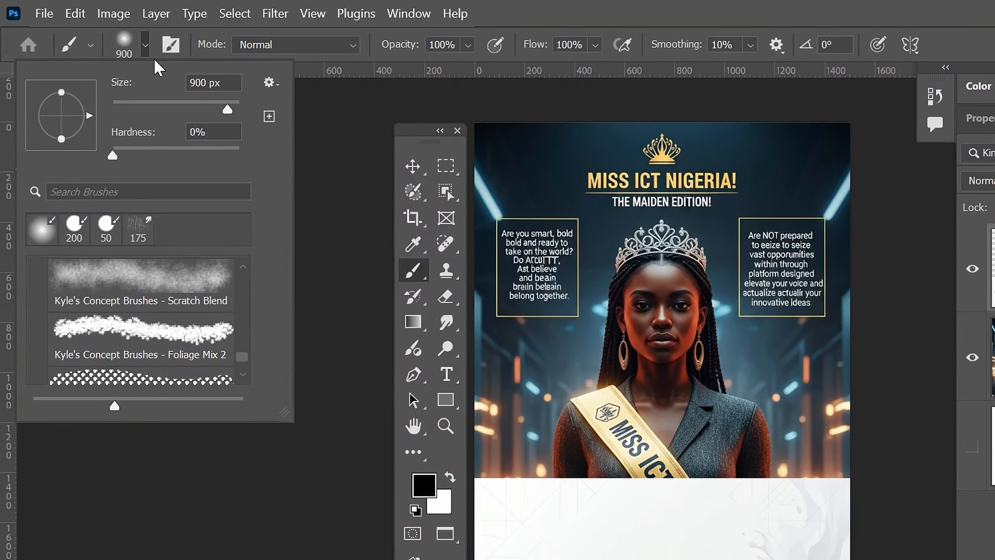
{"action": "left_click", "coordinate": [108, 99]}
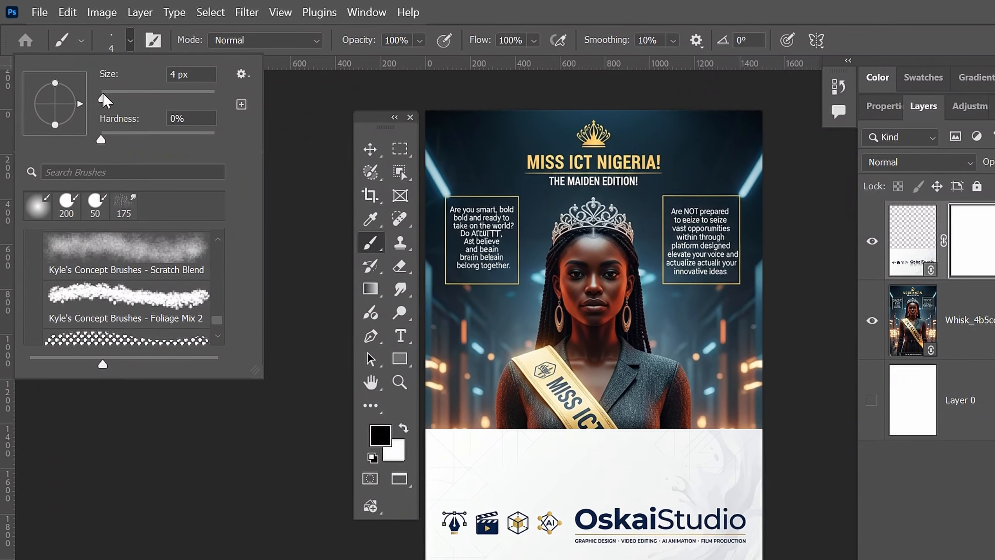
{"action": "left_click", "coordinate": [159, 98]}
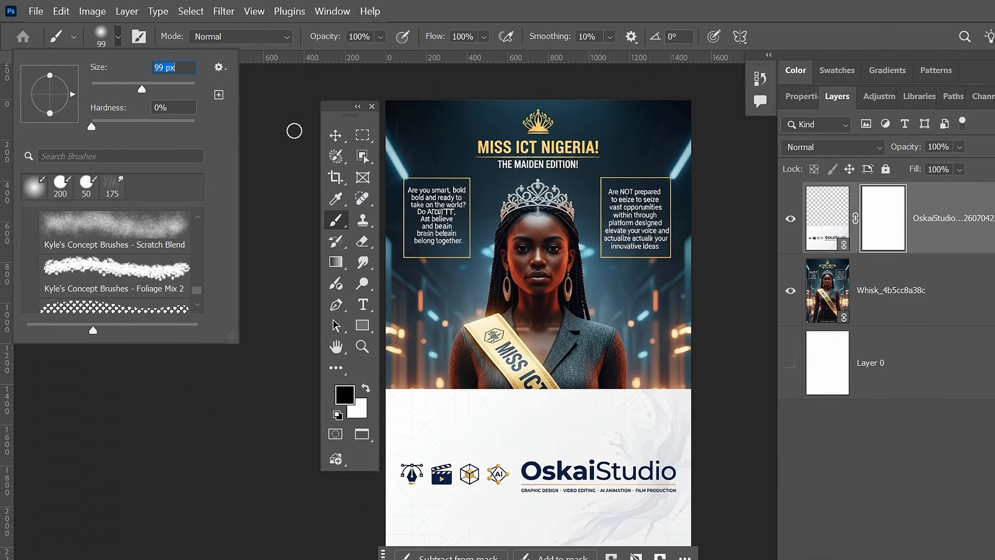
{"action": "key", "text": "bracketright"}
{"action": "key", "text": "bracketright"}
{"action": "key", "text": "bracketright"}
{"action": "key", "text": "bracketright"}
{"action": "key", "text": "bracketright"}
{"action": "key", "text": "bracketright"}
{"action": "key", "text": "bracketright"}
{"action": "left_click_drag", "start_coordinate": [187, 83], "coordinate": [186, 85]}
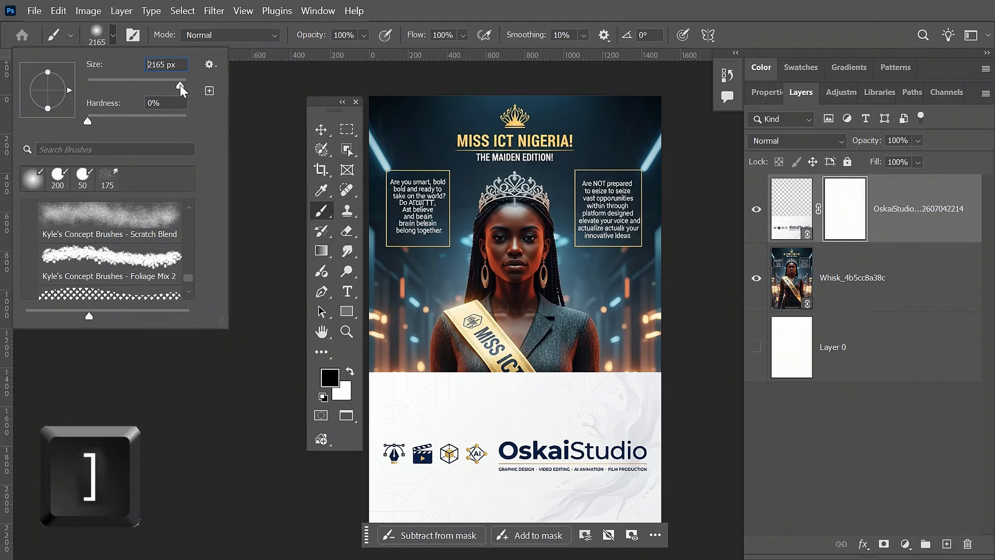
{"action": "left_click_drag", "start_coordinate": [181, 86], "coordinate": [181, 85]}
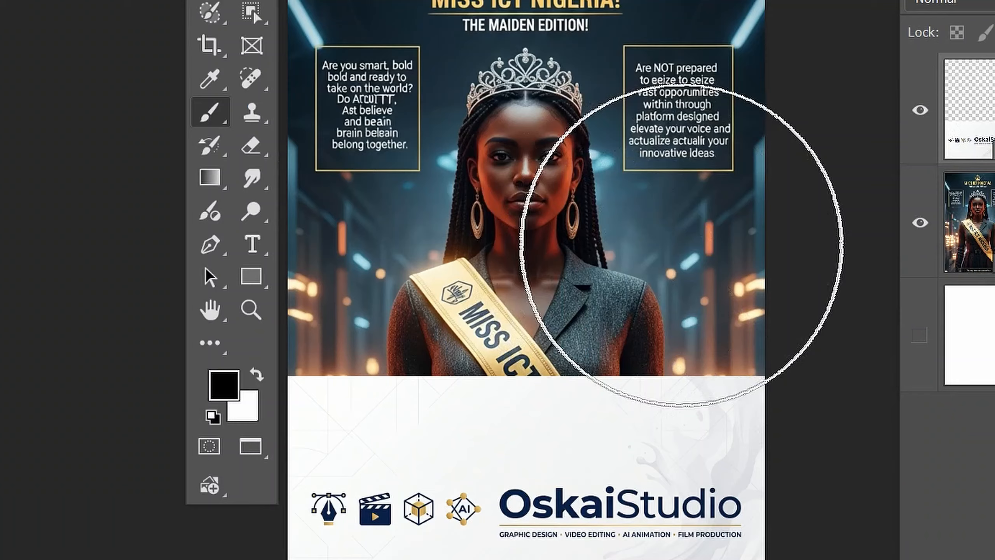
Step: Paint the OskaiStudio mask black along the image's upper edge with a 1300 px soft brush to fade it into the poster, and reduce the brush to 1100 px
{"action": "mouse_move", "coordinate": [670, 233]}
{"action": "left_mouse_down"}
{"action": "mouse_move", "coordinate": [697, 232]}
{"action": "mouse_move", "coordinate": [527, 241]}
{"action": "mouse_move", "coordinate": [470, 223]}
{"action": "mouse_move", "coordinate": [354, 245]}
{"action": "mouse_move", "coordinate": [355, 258]}
{"action": "mouse_move", "coordinate": [630, 261]}
{"action": "left_mouse_up"}
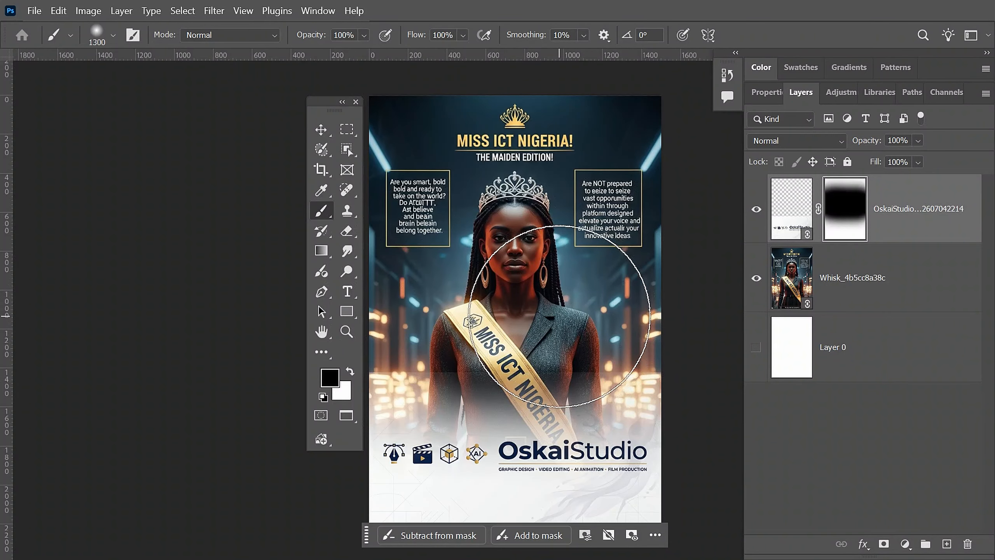
{"action": "key", "text": "bracketleft"}
{"action": "key", "text": "bracketleft"}
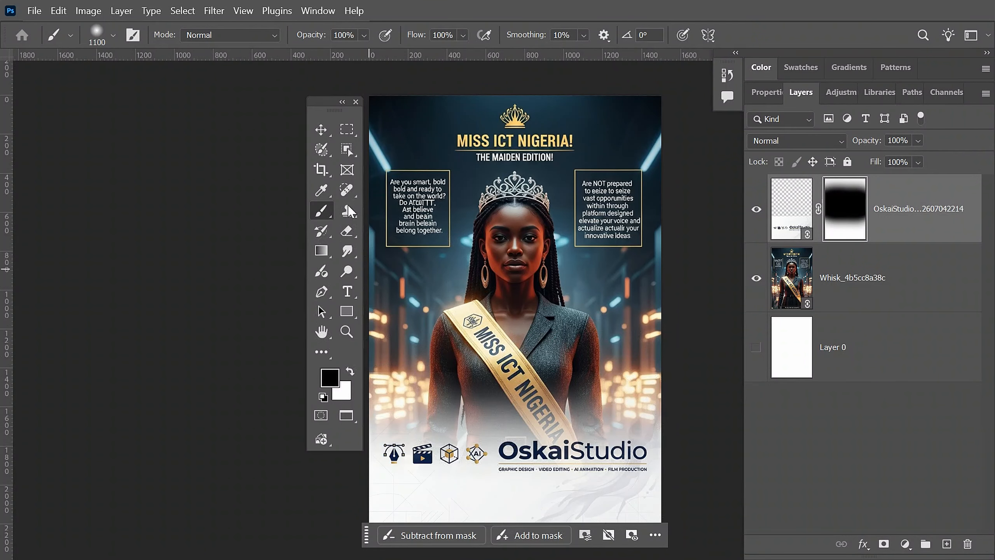
Step: Stretch the masked OskaiStudio image upward to 117.20% of its height and apply the transform
{"action": "left_click", "coordinate": [321, 129]}
{"action": "left_click", "coordinate": [516, 374]}
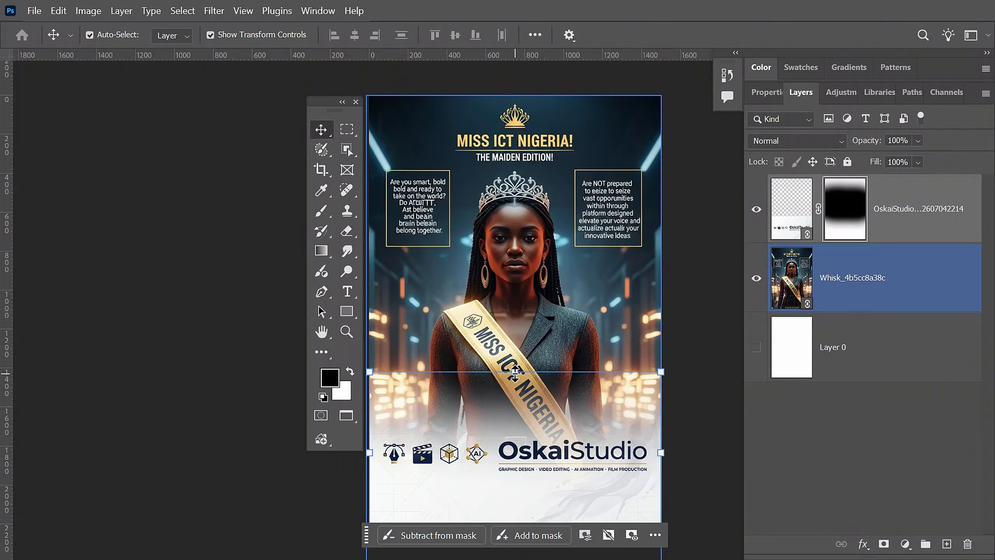
{"action": "left_click_drag", "start_coordinate": [515, 373], "coordinate": [514, 345]}
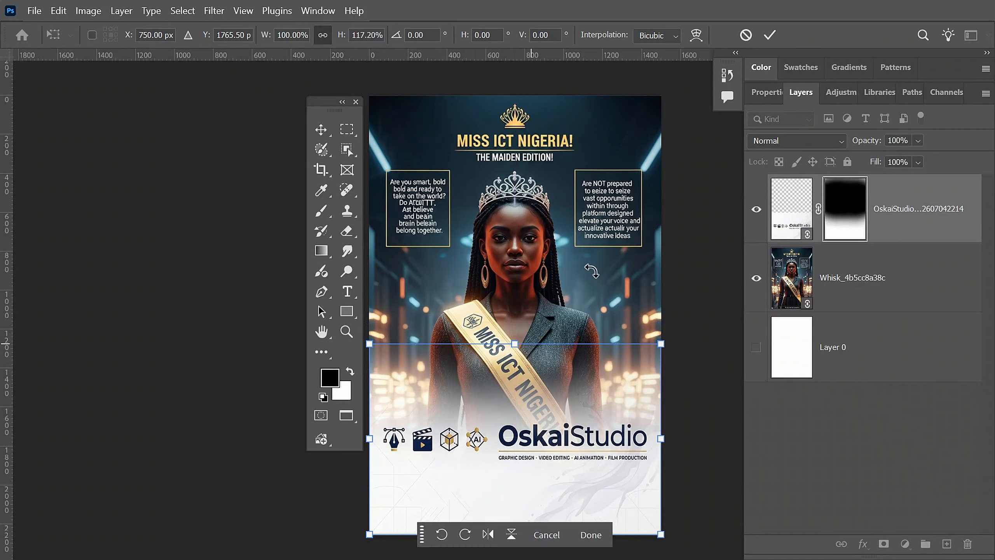
{"action": "left_click", "coordinate": [770, 37]}
Step: Swap the foreground and background colours and deselect all layers
{"action": "key", "text": "x"}
{"action": "left_click", "coordinate": [729, 480]}
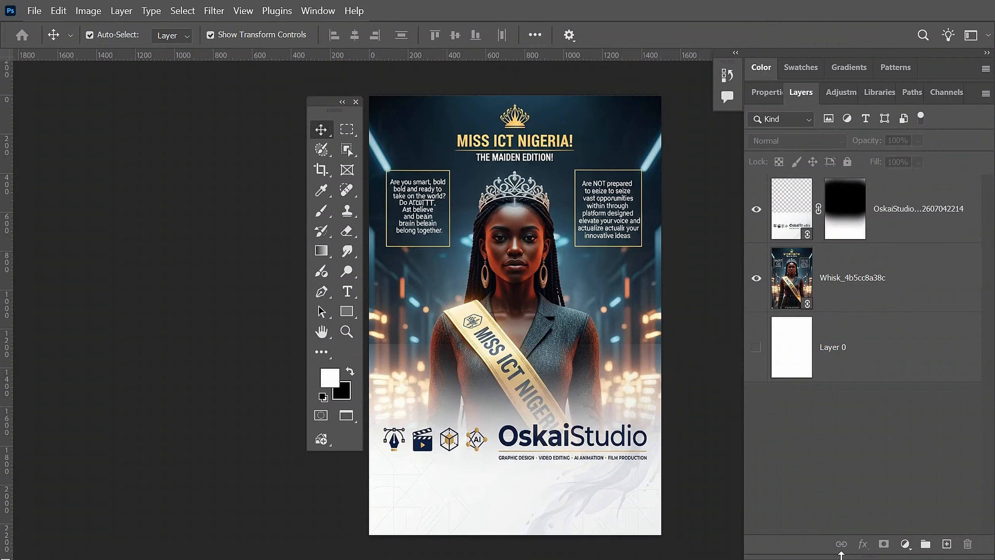
Step: Preview the design at 100% in Save for Web, examine the blend between the poster and the OskaiStudio image, and cancel the export
{"action": "key", "text": "ctrl+shift+alt+s"}
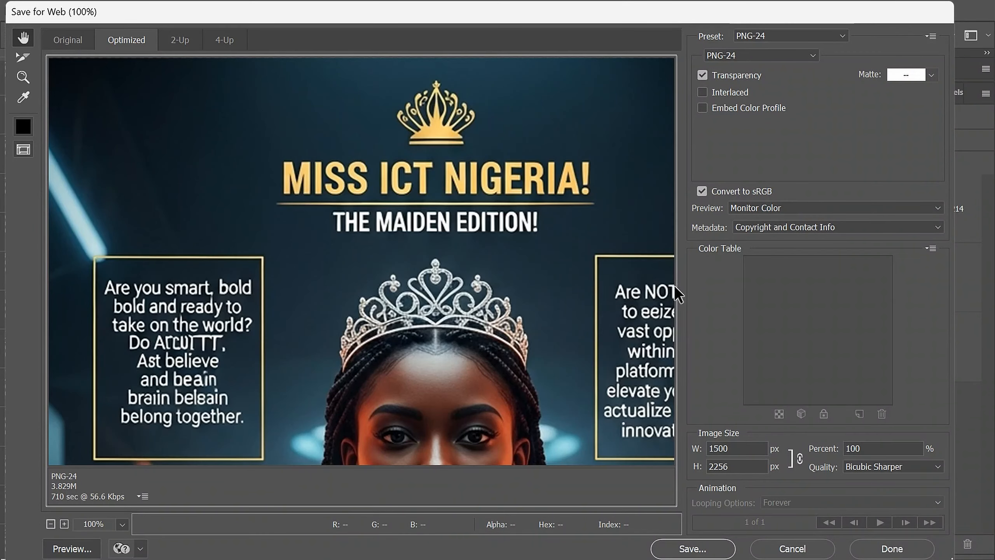
{"action": "scroll", "coordinate": [490, 362], "scroll_direction": "down", "scroll_amount": 5}
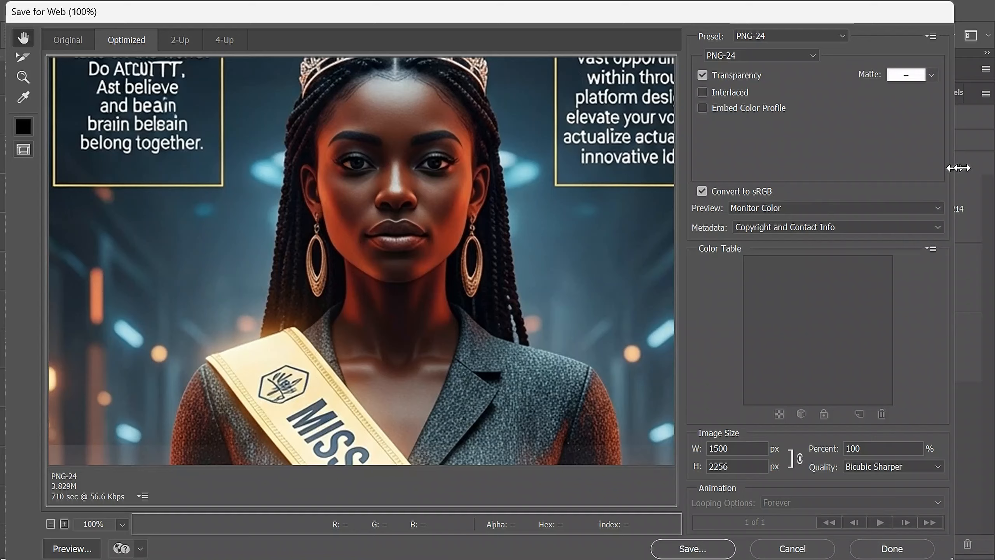
{"action": "left_click_drag", "start_coordinate": [958, 168], "coordinate": [990, 180]}
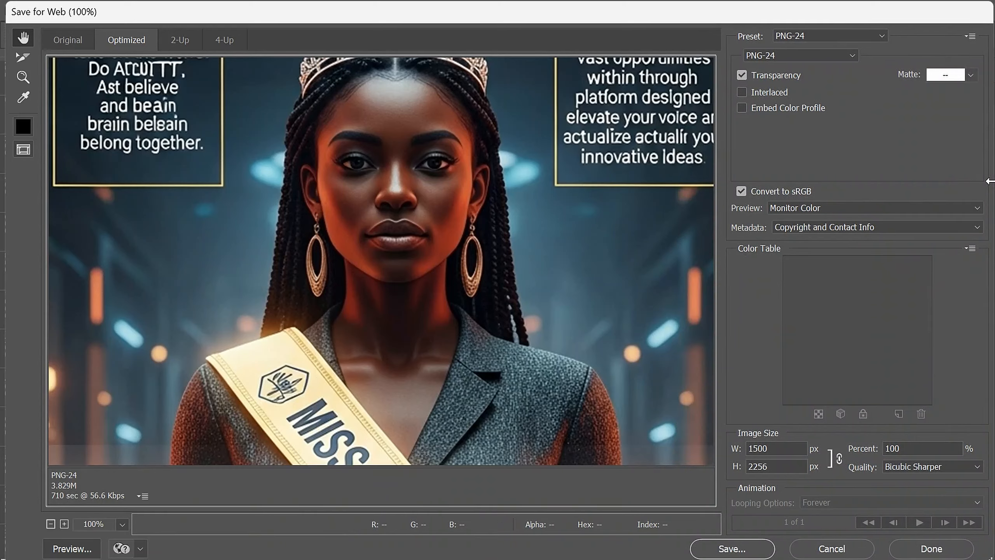
{"action": "left_click_drag", "start_coordinate": [395, 398], "coordinate": [406, 200]}
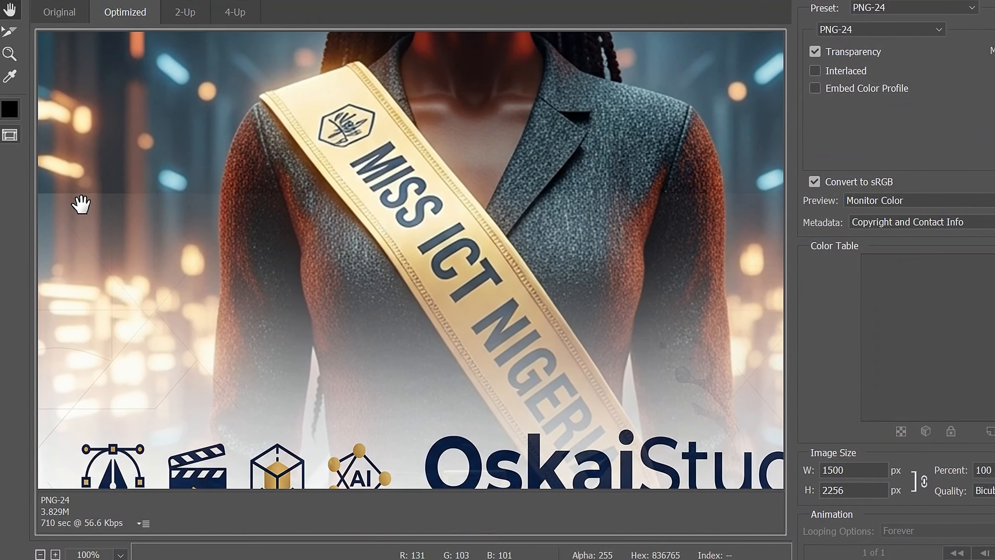
{"action": "left_click_drag", "start_coordinate": [556, 227], "coordinate": [425, 219]}
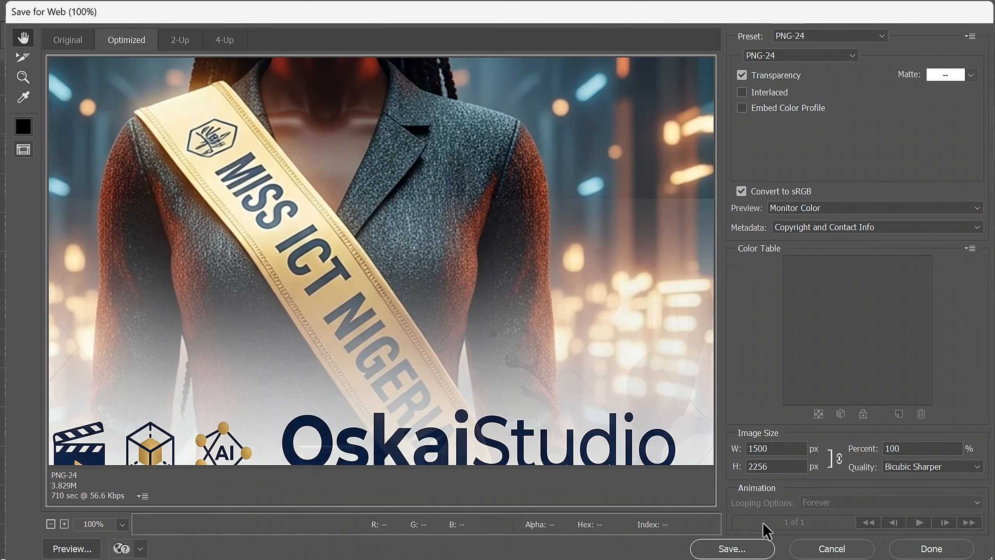
{"action": "left_click", "coordinate": [842, 549]}
{"action": "left_click", "coordinate": [551, 442]}
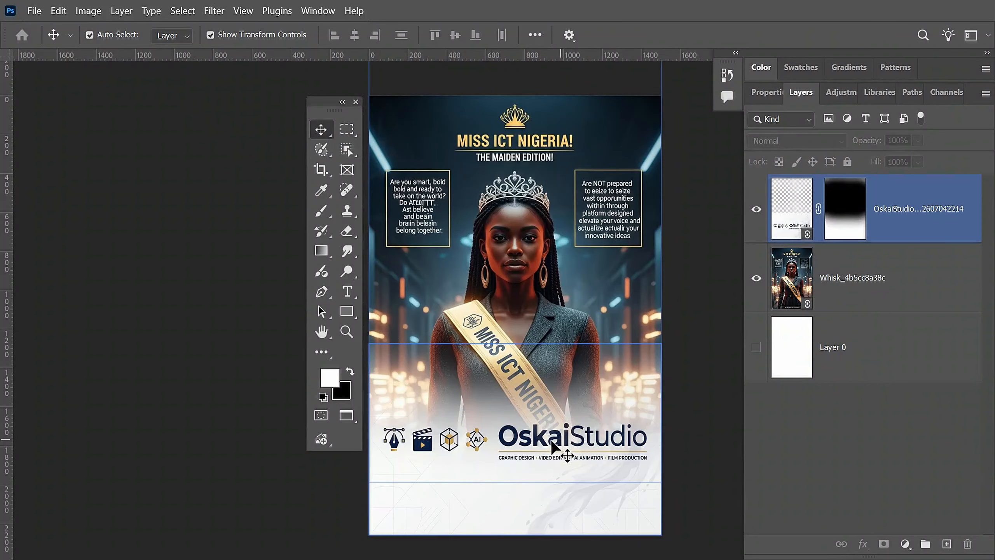
Step: Move the floating toolbox off the poster into the empty canvas area beside it
{"action": "scroll", "coordinate": [475, 416], "scroll_direction": "up", "scroll_amount": 3, "text": "alt"}
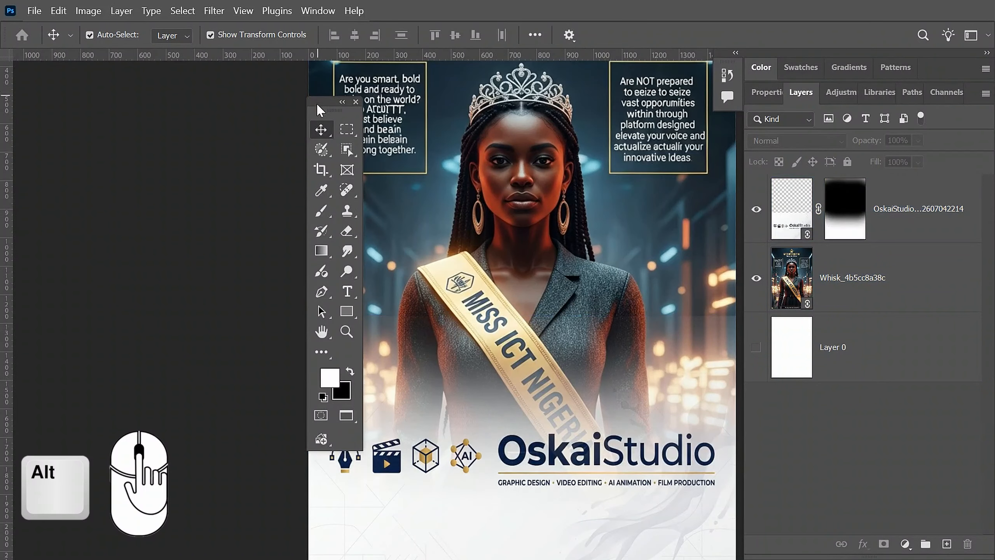
{"action": "left_click_drag", "start_coordinate": [334, 103], "coordinate": [39, 93]}
{"action": "left_click", "coordinate": [676, 337]}
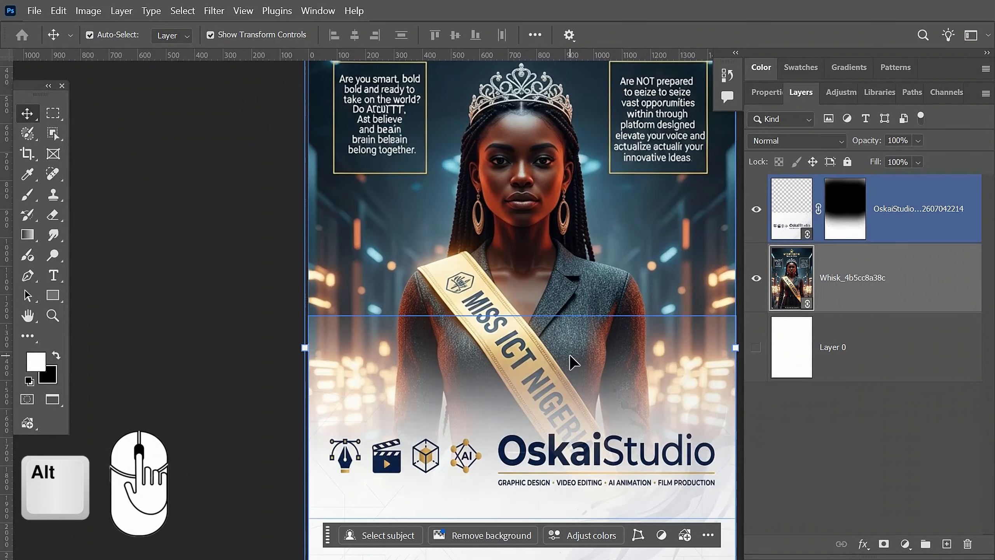
Step: Select the OskaiStudio layer's mask for editing around the faded upper edge and activate the Brush tool
{"action": "scroll", "coordinate": [574, 358], "scroll_direction": "down", "scroll_amount": 3}
{"action": "scroll", "coordinate": [709, 319], "scroll_direction": "up", "scroll_amount": 2, "text": "alt"}
{"action": "scroll", "coordinate": [714, 325], "scroll_direction": "up", "scroll_amount": 3, "text": "alt"}
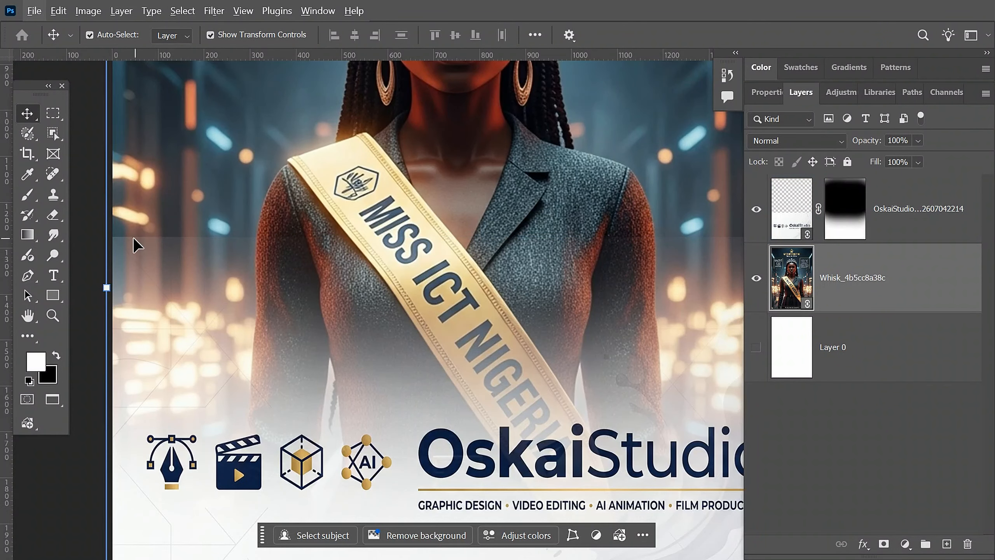
{"action": "left_click", "coordinate": [877, 235]}
{"action": "left_click", "coordinate": [855, 216]}
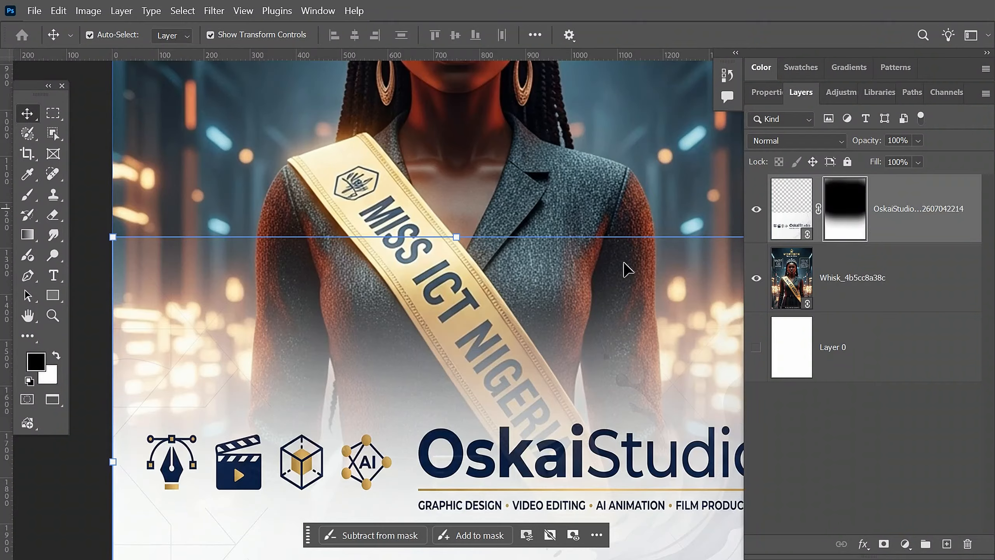
{"action": "left_click", "coordinate": [211, 222]}
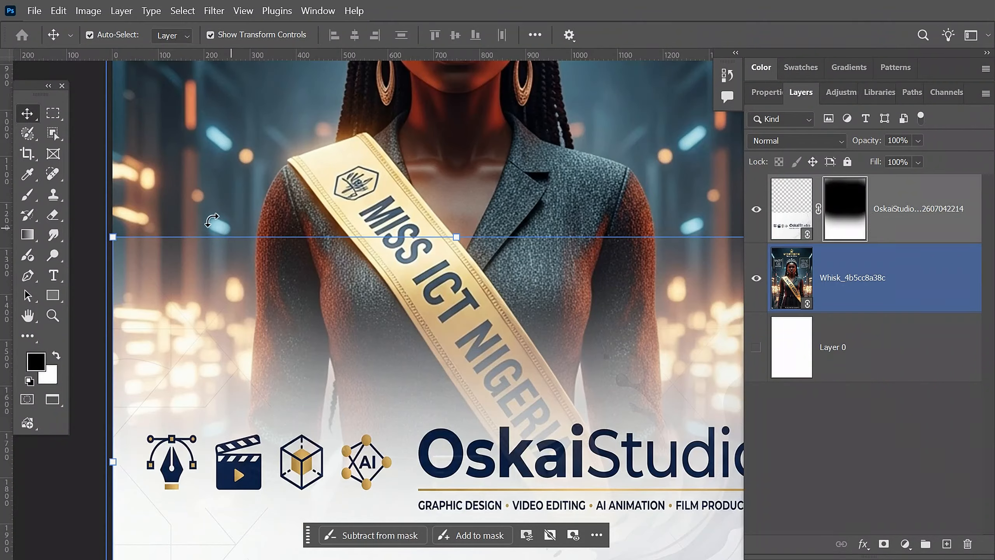
{"action": "left_click", "coordinate": [80, 181]}
{"action": "left_click", "coordinate": [27, 194]}
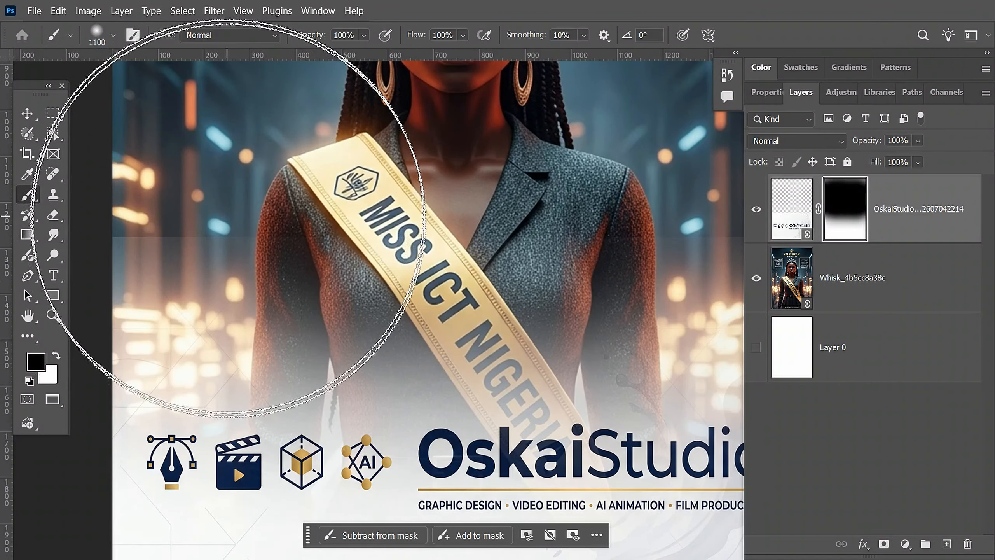
Step: Reduce the soft black brush to 300 px for painting the OskaiStudio mask along the image's upper edge
{"action": "key", "text": "bracketleft"}
{"action": "key", "text": "bracketleft"}
{"action": "key", "text": "bracketleft"}
{"action": "key", "text": "bracketleft"}
{"action": "key", "text": "bracketleft"}
{"action": "key", "text": "bracketleft"}
{"action": "key", "text": "bracketleft"}
{"action": "key", "text": "bracketleft"}
{"action": "key", "text": "bracketleft"}
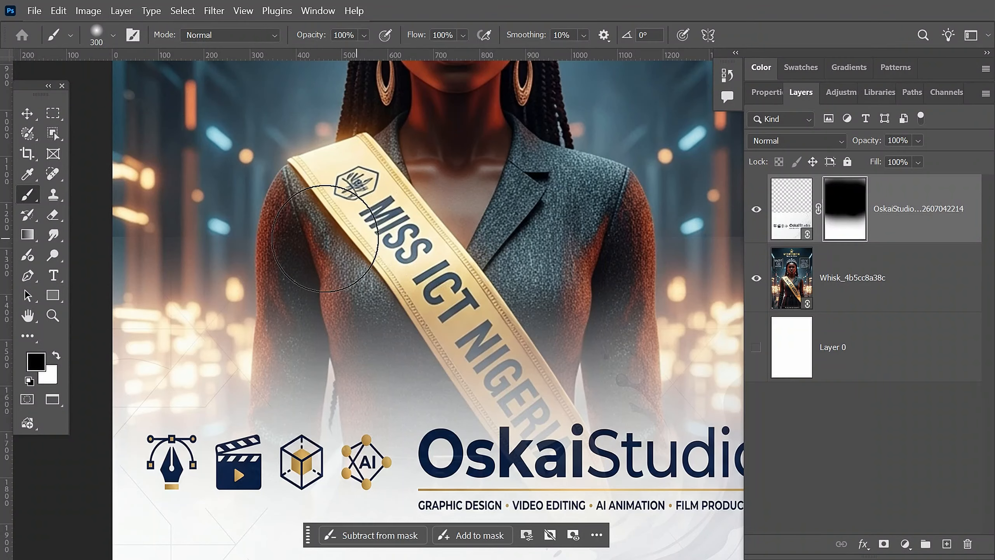
{"action": "scroll", "coordinate": [275, 236], "scroll_direction": "down", "scroll_amount": 2}
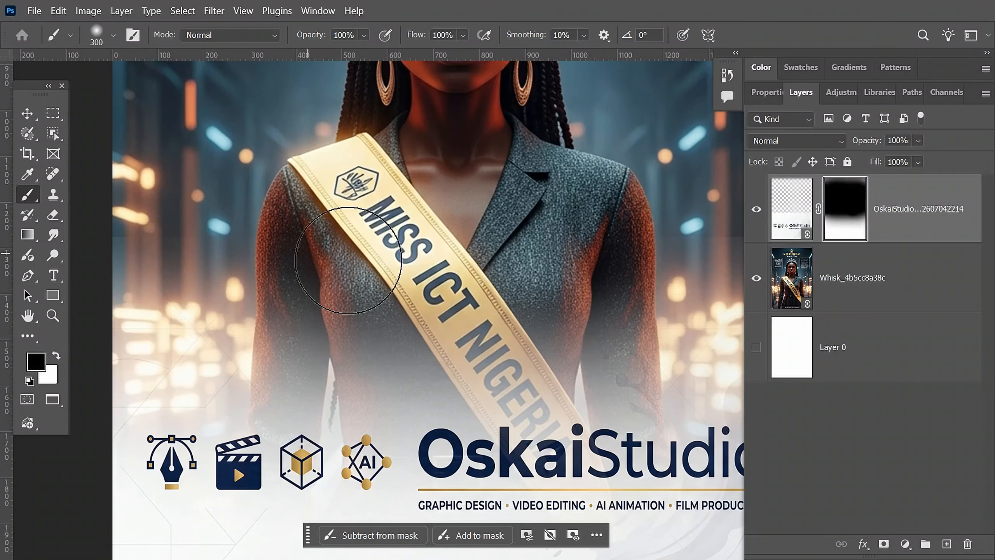
{"action": "scroll", "coordinate": [546, 295], "scroll_direction": "left", "scroll_amount": 2}
{"action": "scroll", "coordinate": [547, 295], "scroll_direction": "right", "scroll_amount": 6}
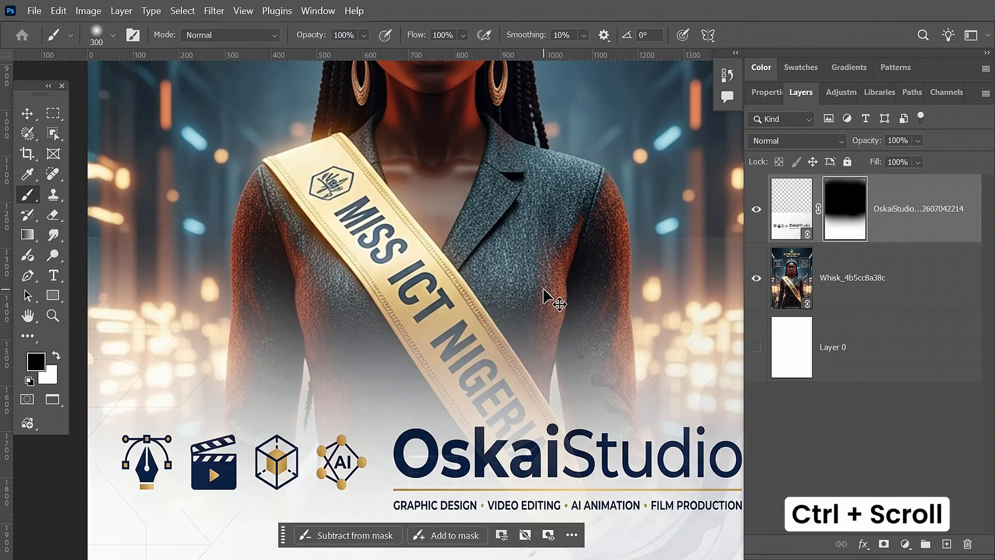